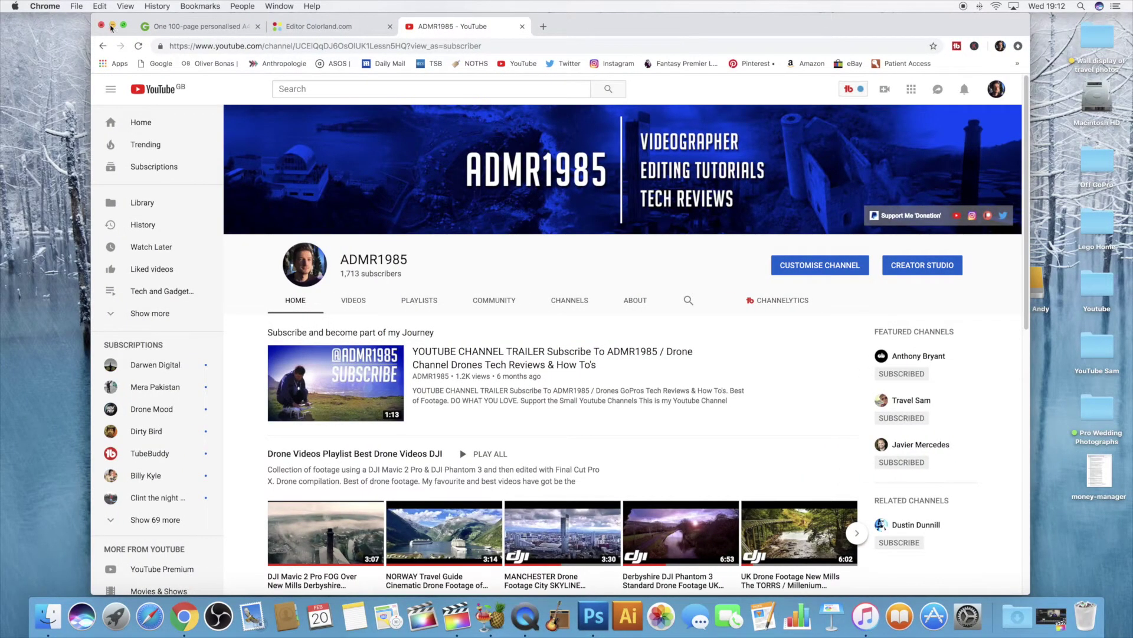
Navigate from Macintosh HD through Users and the home folder to the Movies folder.
{"action": "key", "text": "super+h"}
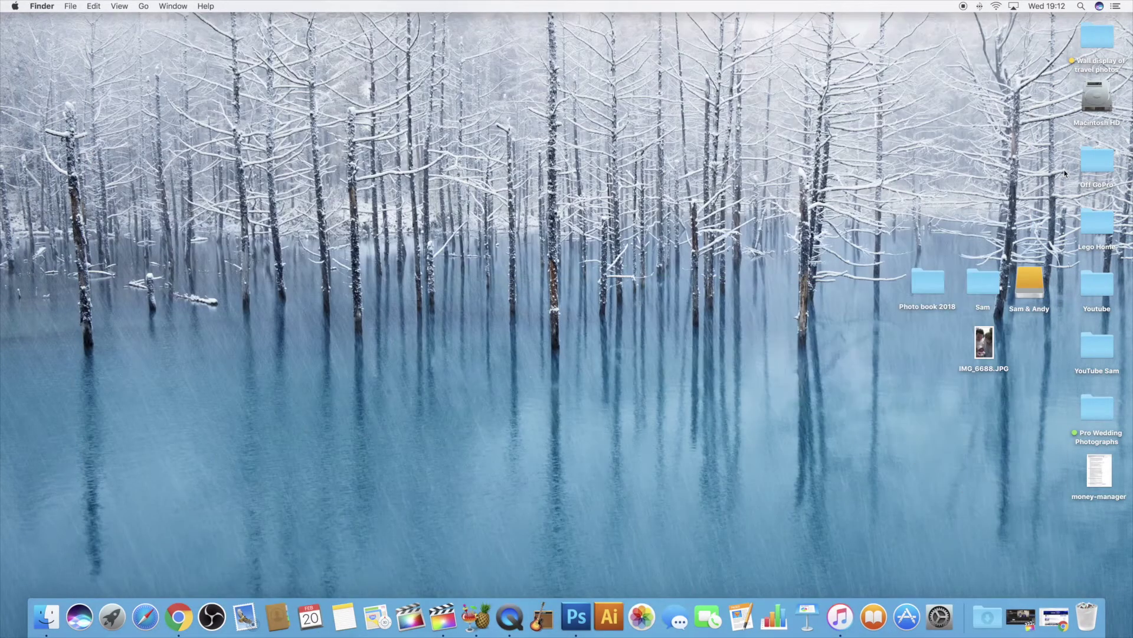
{"action": "double_click", "coordinate": [1097, 97]}
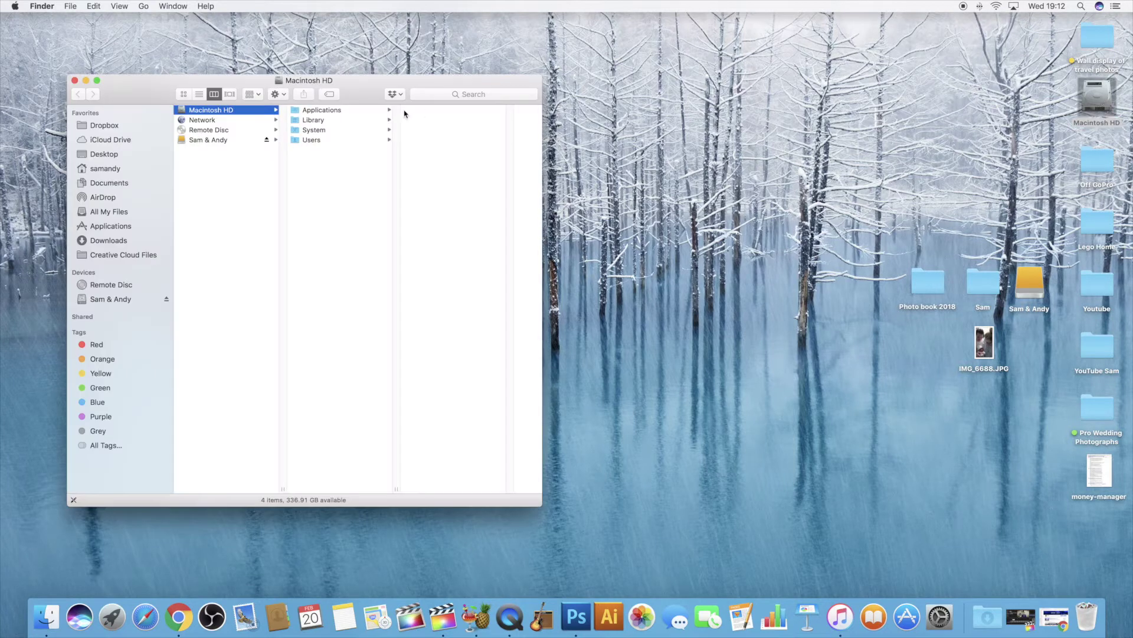
{"action": "left_click", "coordinate": [315, 142]}
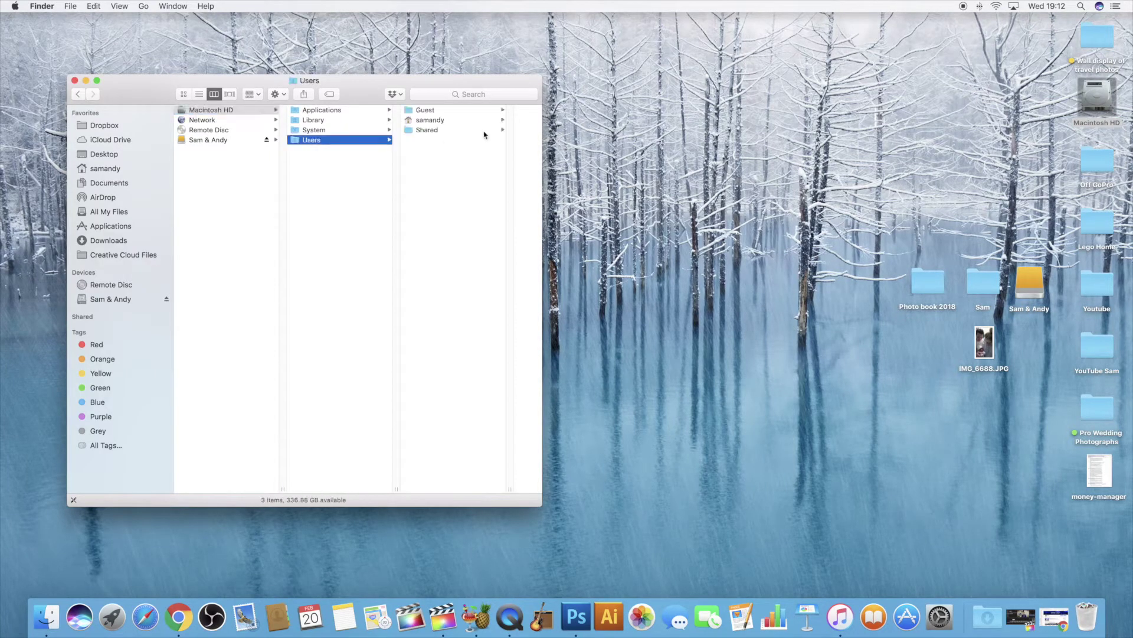
{"action": "left_click", "coordinate": [435, 121]}
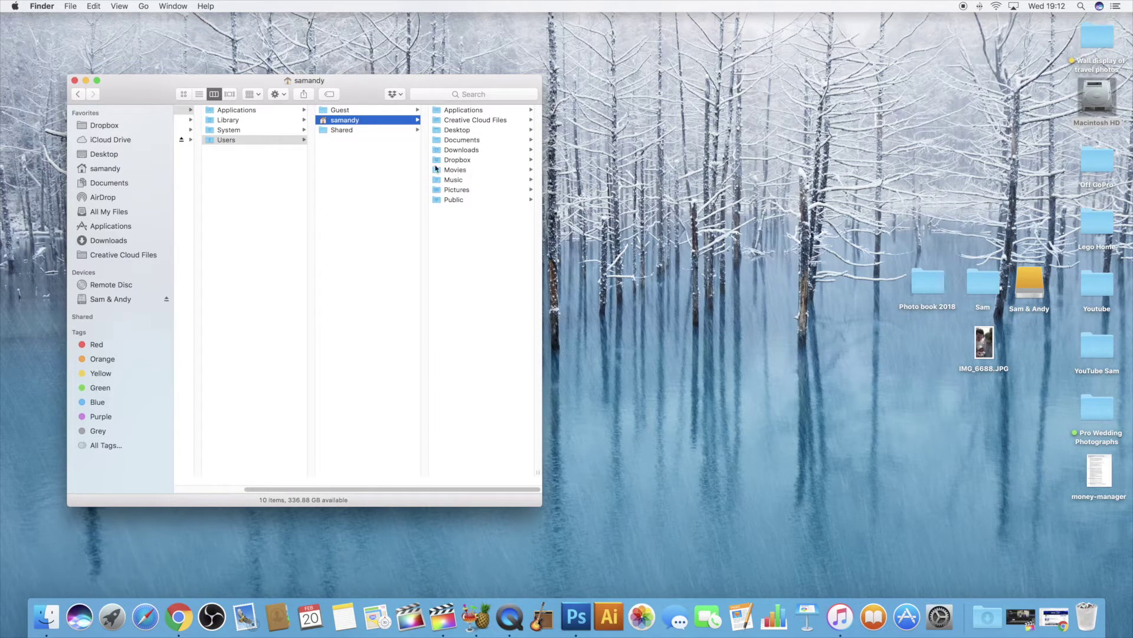
{"action": "left_click", "coordinate": [456, 170]}
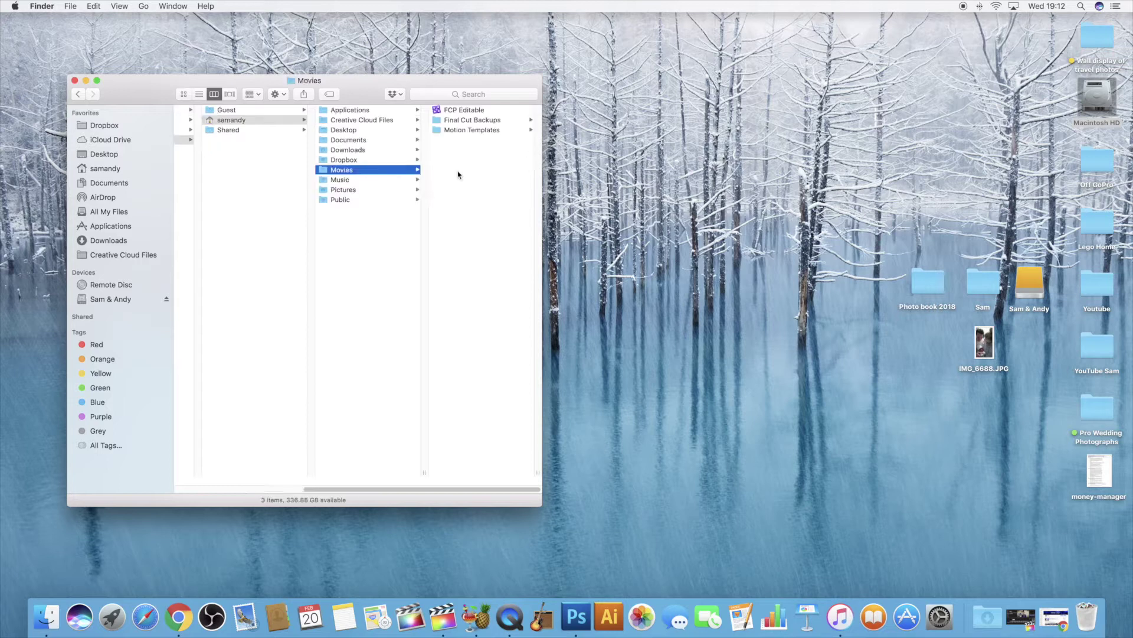
Show the package contents of the FCP Editable library.
{"action": "left_click", "coordinate": [458, 111]}
{"action": "right_click", "coordinate": [347, 111]}
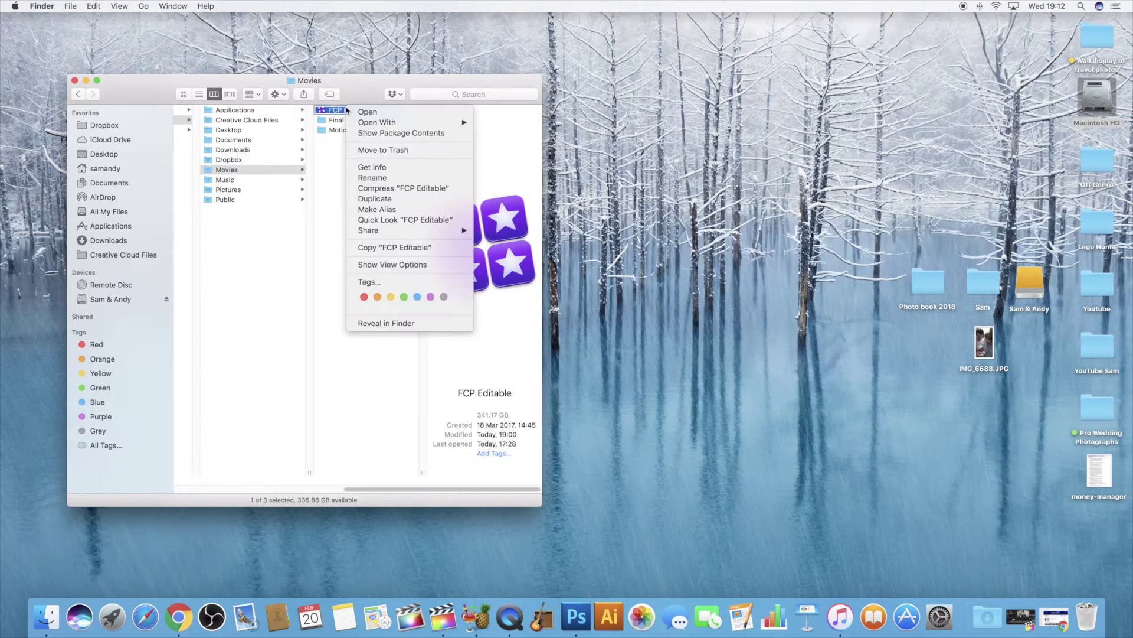
{"action": "left_click", "coordinate": [393, 135]}
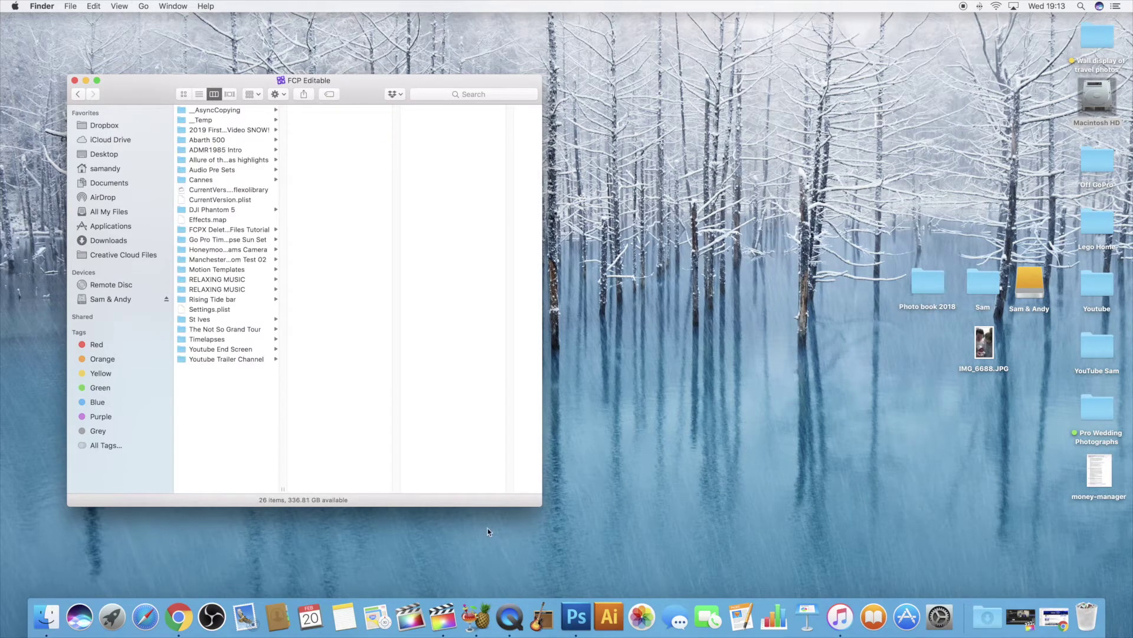
Enlarge the window, auto-fit the column to full event names, and open 2019 First Drone Video SNOW!
{"action": "left_click_drag", "start_coordinate": [542, 506], "coordinate": [561, 516]}
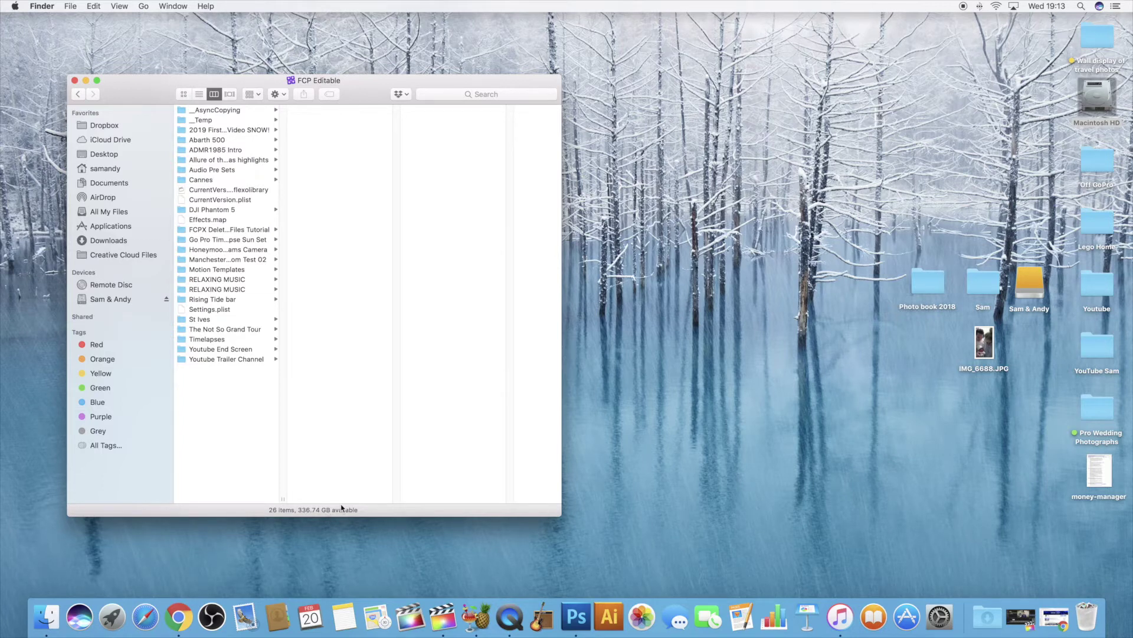
{"action": "double_click", "coordinate": [283, 237]}
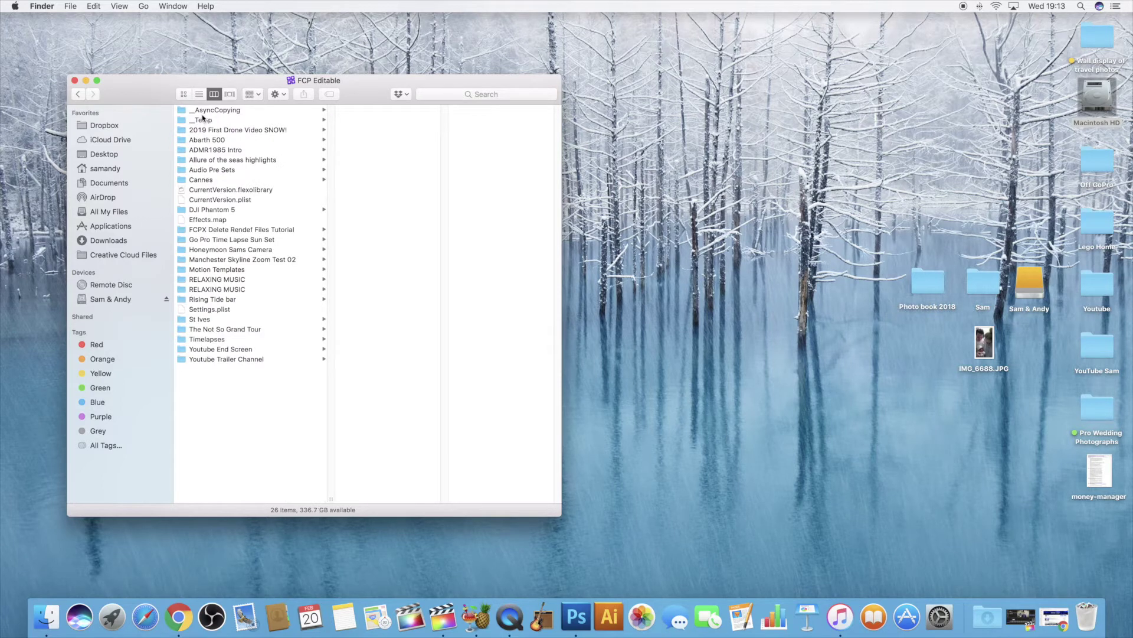
{"action": "left_click", "coordinate": [216, 130]}
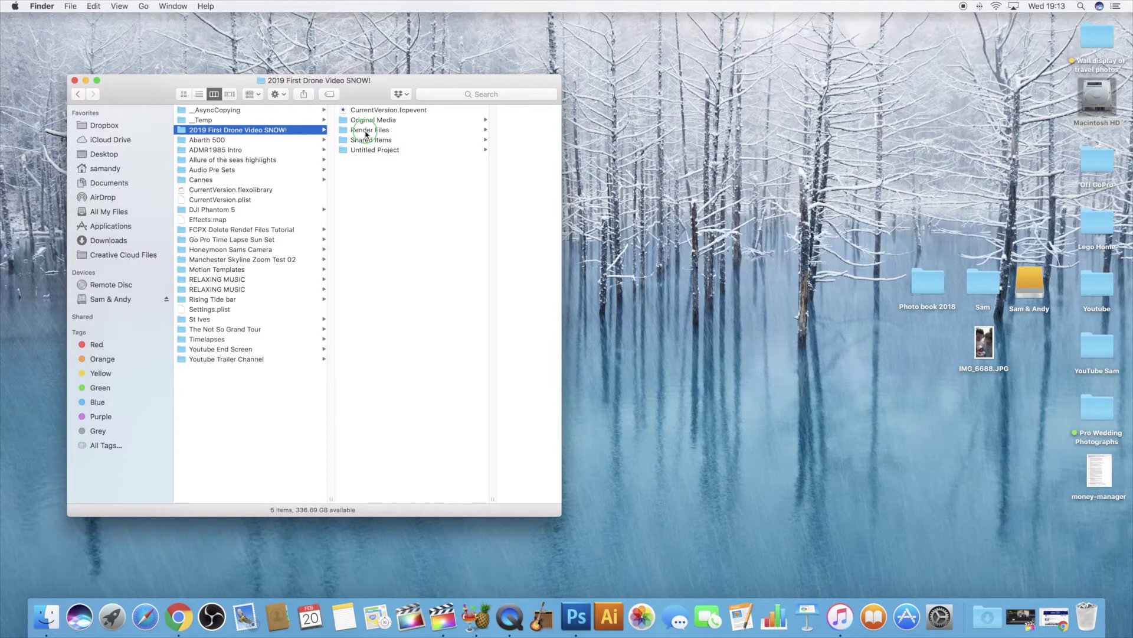
Trash the Render Files of the SNOW!, Abarth 500 and ADMR1985 Intro events.
{"action": "right_click", "coordinate": [366, 134]}
{"action": "left_click", "coordinate": [399, 153]}
{"action": "left_click", "coordinate": [214, 142]}
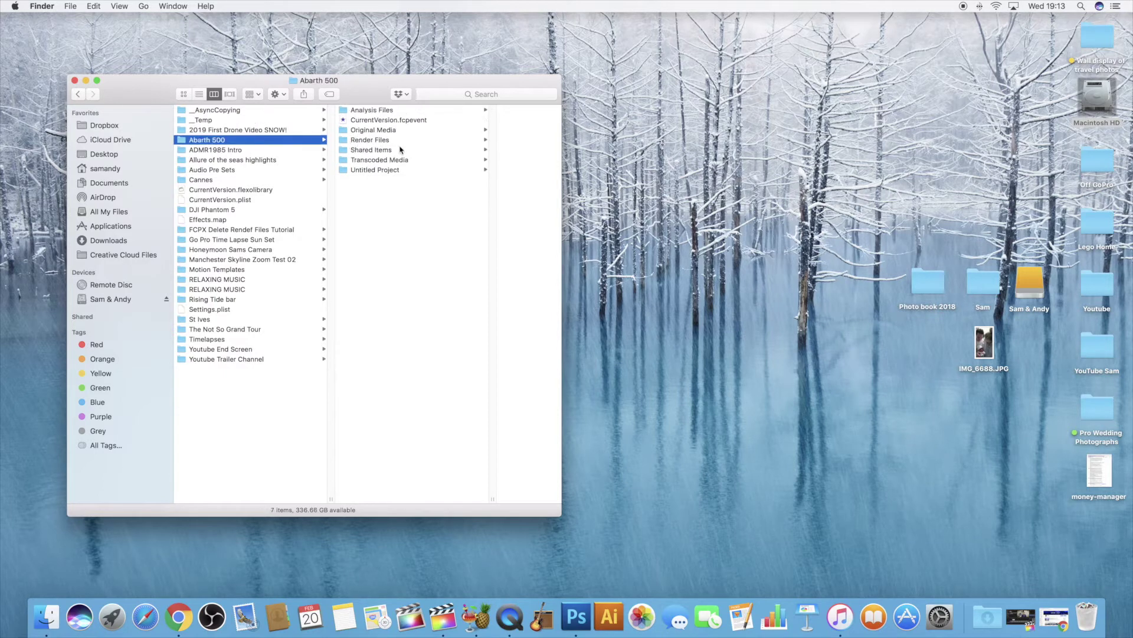
{"action": "right_click", "coordinate": [376, 142]}
{"action": "left_click", "coordinate": [432, 163]}
{"action": "left_click", "coordinate": [223, 151]}
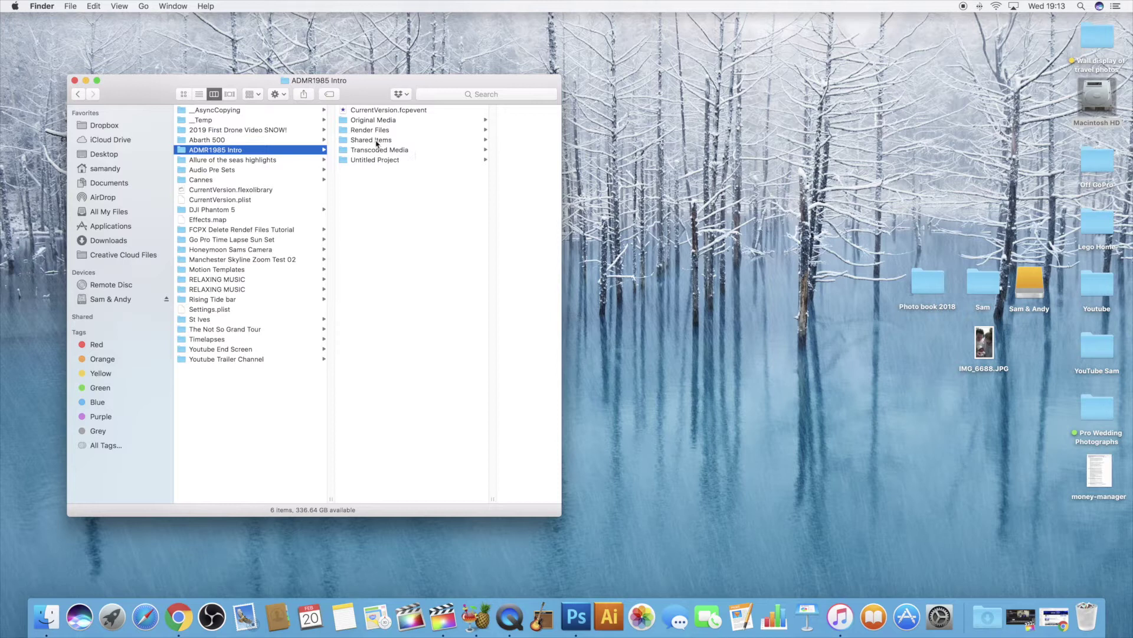
{"action": "right_click", "coordinate": [370, 131]}
{"action": "left_click", "coordinate": [213, 189]}
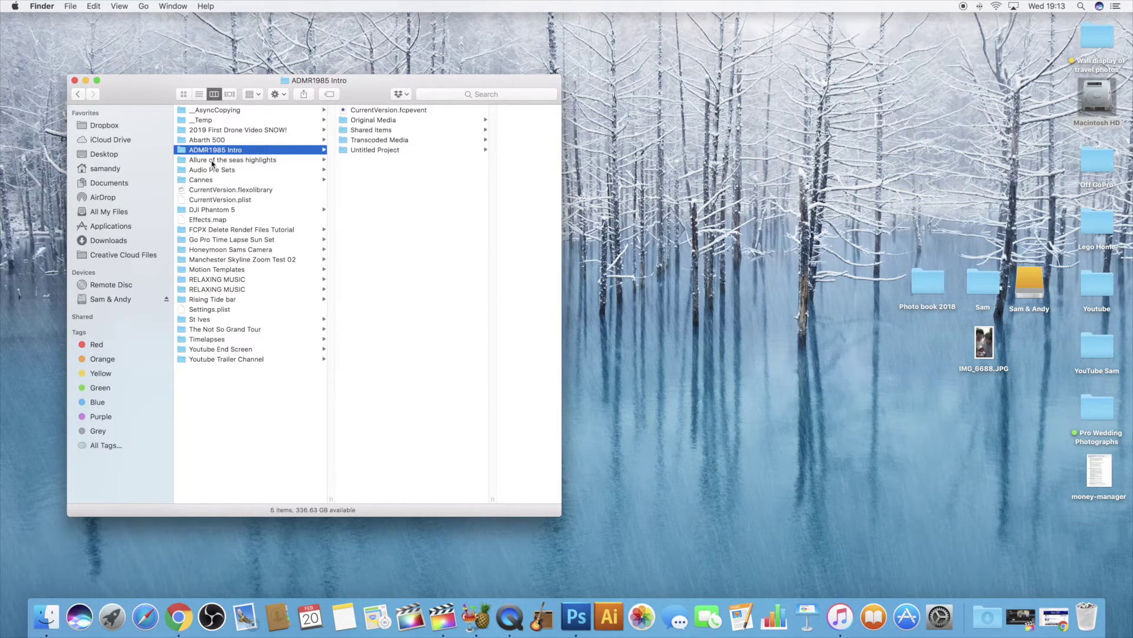
Trash the Render Files of Allure of the seas highlights and Youtube Trailer Channel events.
{"action": "left_click", "coordinate": [214, 160]}
{"action": "right_click", "coordinate": [376, 135]}
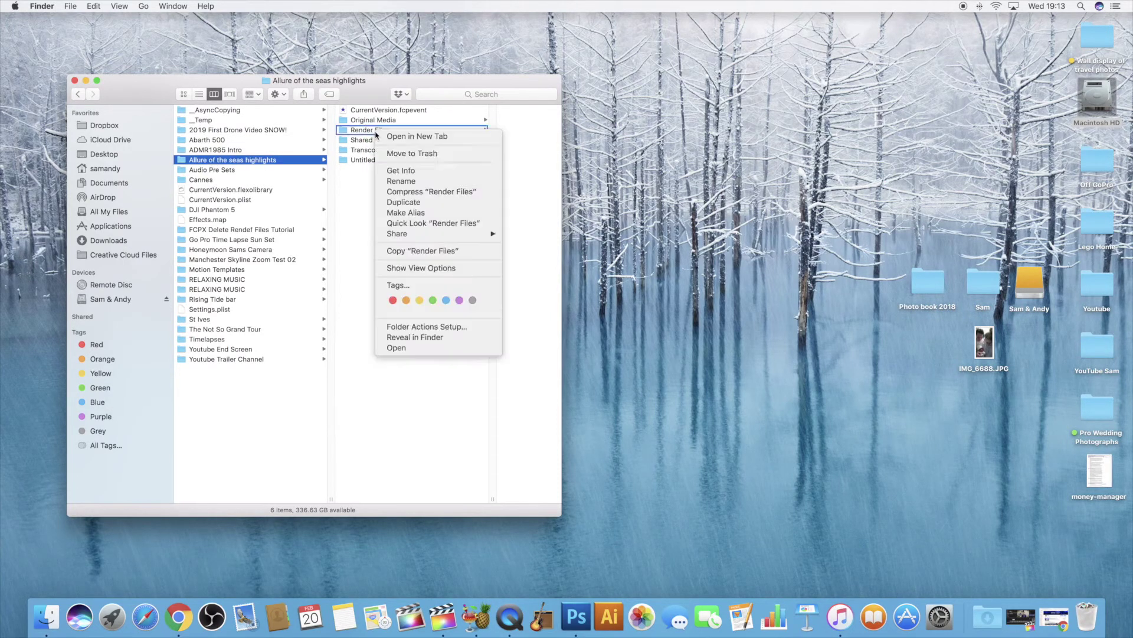
{"action": "left_click", "coordinate": [413, 154]}
{"action": "left_click", "coordinate": [228, 170]}
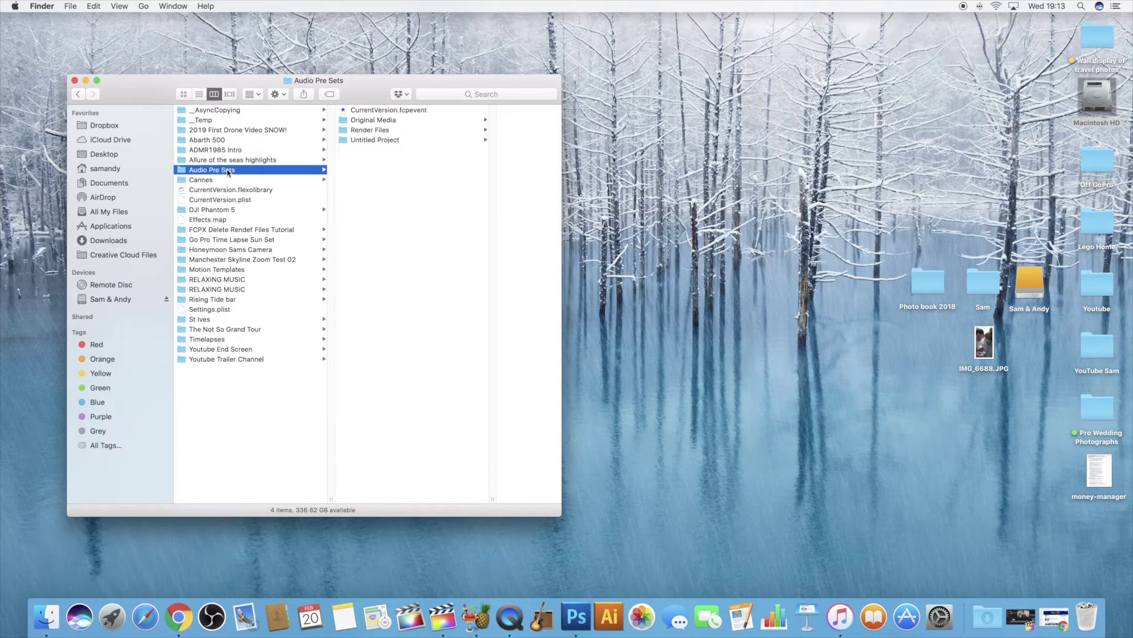
{"action": "right_click", "coordinate": [215, 209]}
{"action": "left_click", "coordinate": [231, 239]}
{"action": "key", "text": "Down"}
{"action": "key", "text": "Down"}
{"action": "key", "text": "Down"}
{"action": "key", "text": "Down"}
{"action": "key", "text": "Down"}
{"action": "key", "text": "Down"}
{"action": "key", "text": "Down"}
{"action": "key", "text": "Down"}
{"action": "key", "text": "Down"}
{"action": "key", "text": "Down"}
{"action": "key", "text": "Down"}
{"action": "key", "text": "Down"}
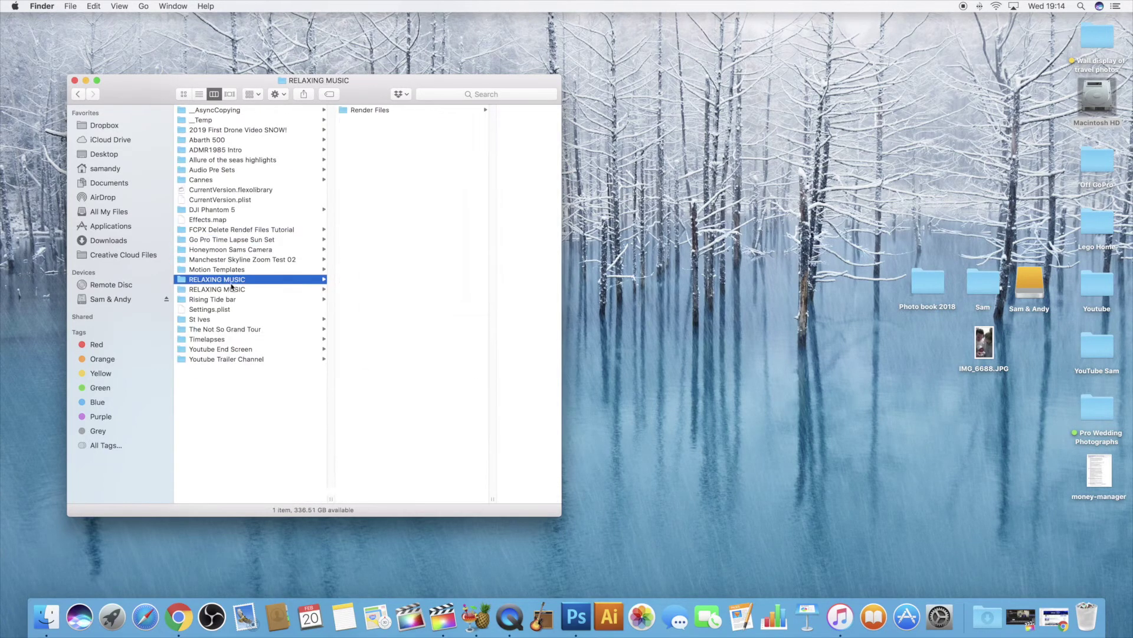
{"action": "left_click", "coordinate": [366, 130]}
{"action": "right_click", "coordinate": [297, 132]}
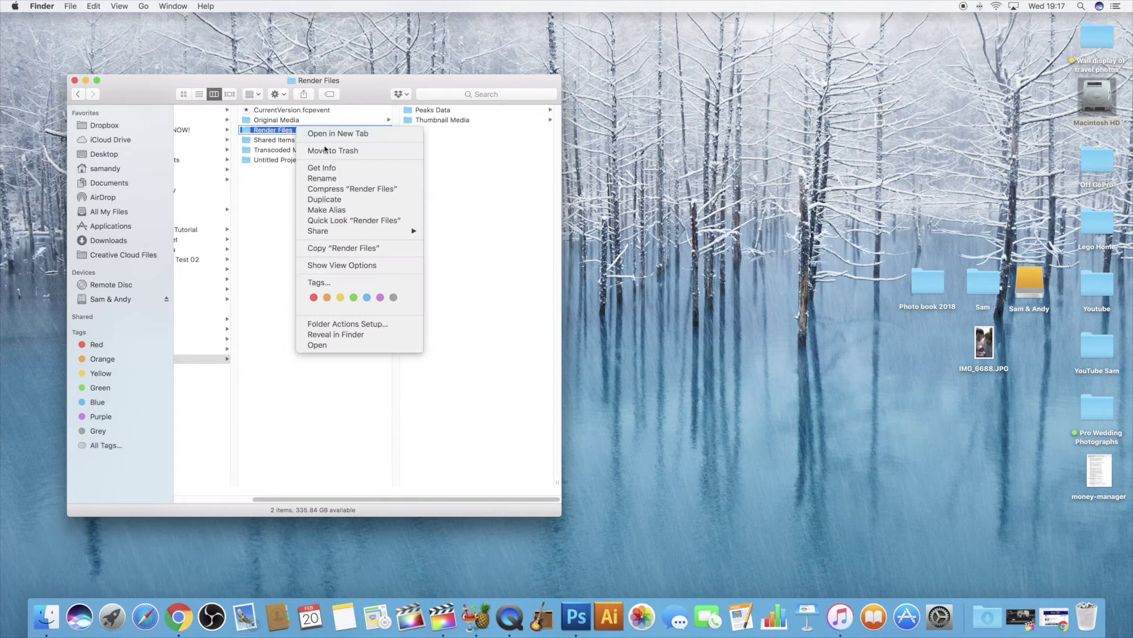
{"action": "left_click", "coordinate": [330, 141]}
{"action": "scroll", "coordinate": [317, 257], "scroll_direction": "left", "scroll_amount": 3}
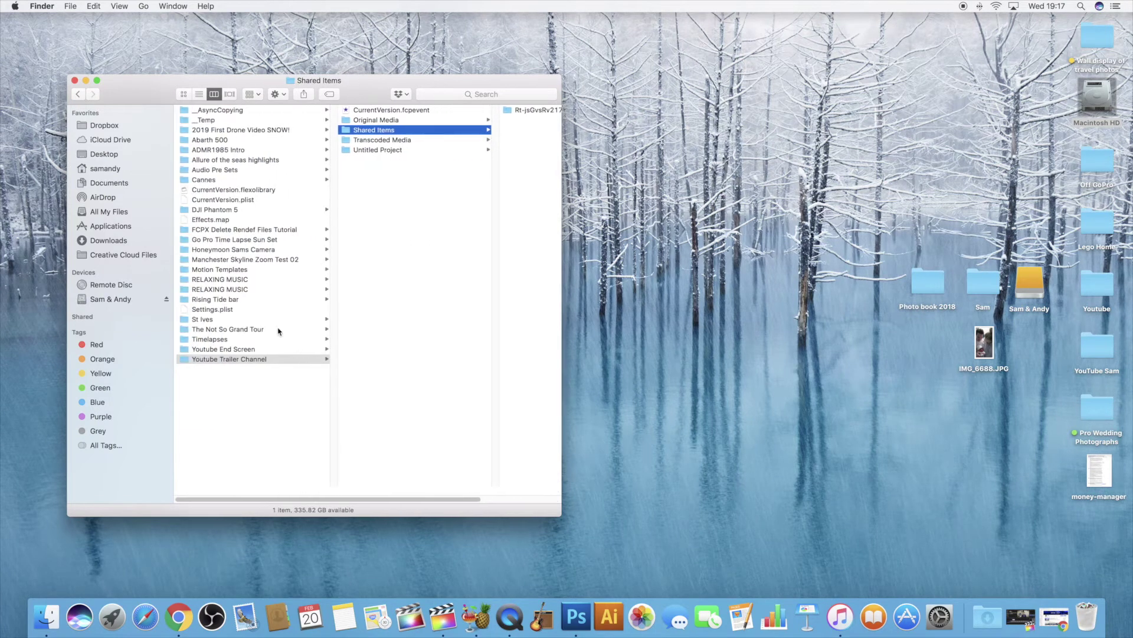
{"action": "left_click", "coordinate": [251, 405]}
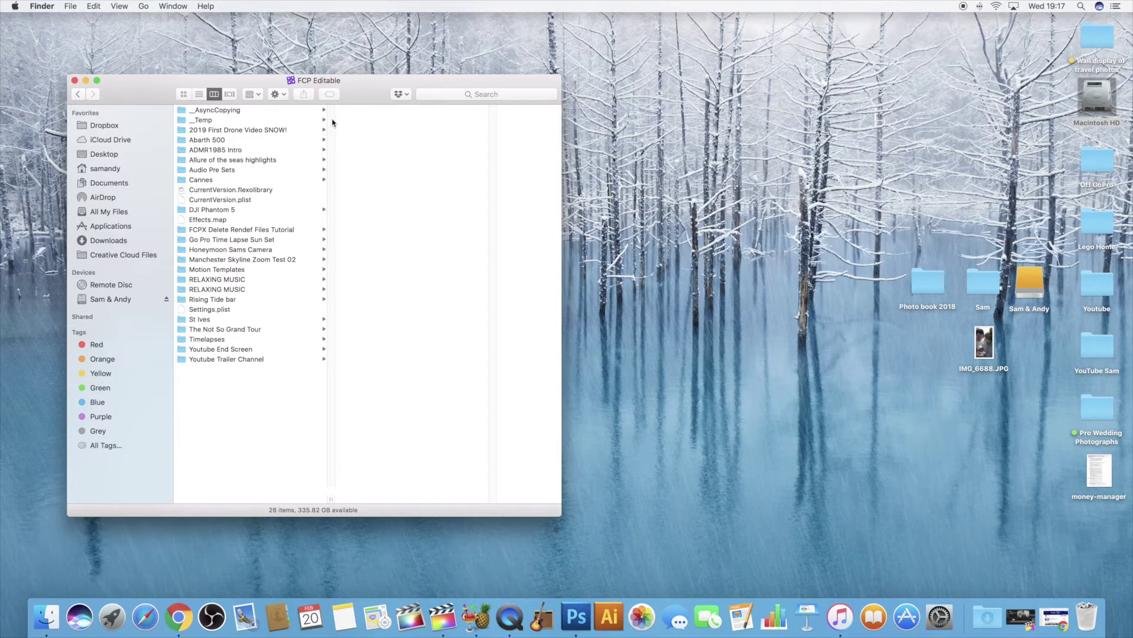
With Macintosh HD showing about 335.7 GB free, empty the Trash and confirm permanent erasure.
{"action": "left_click", "coordinate": [75, 80]}
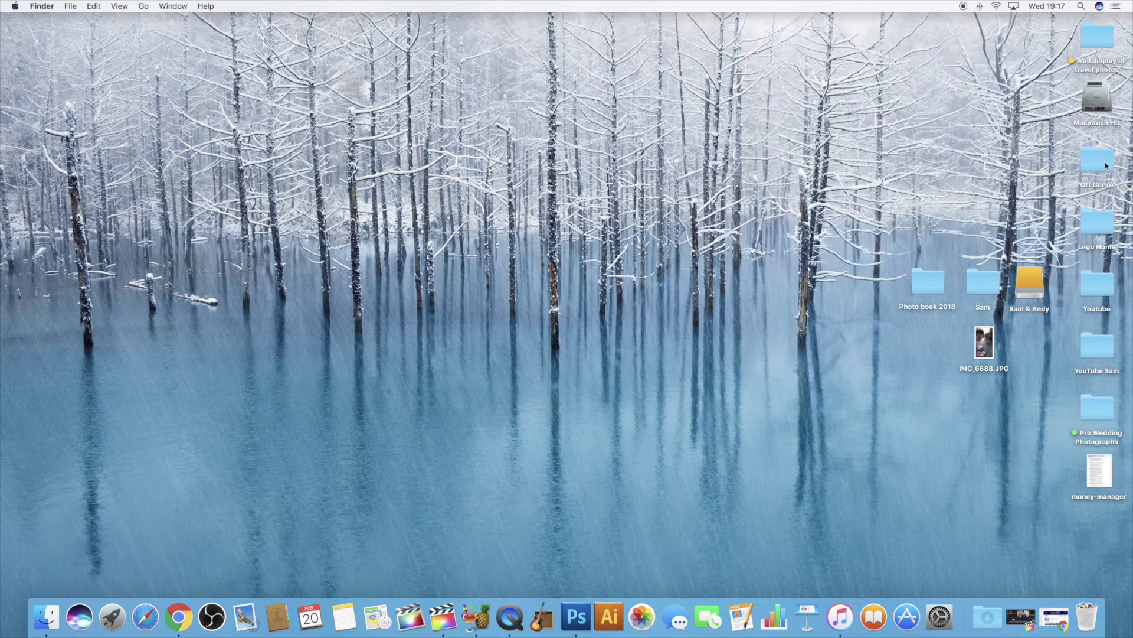
{"action": "double_click", "coordinate": [1097, 98]}
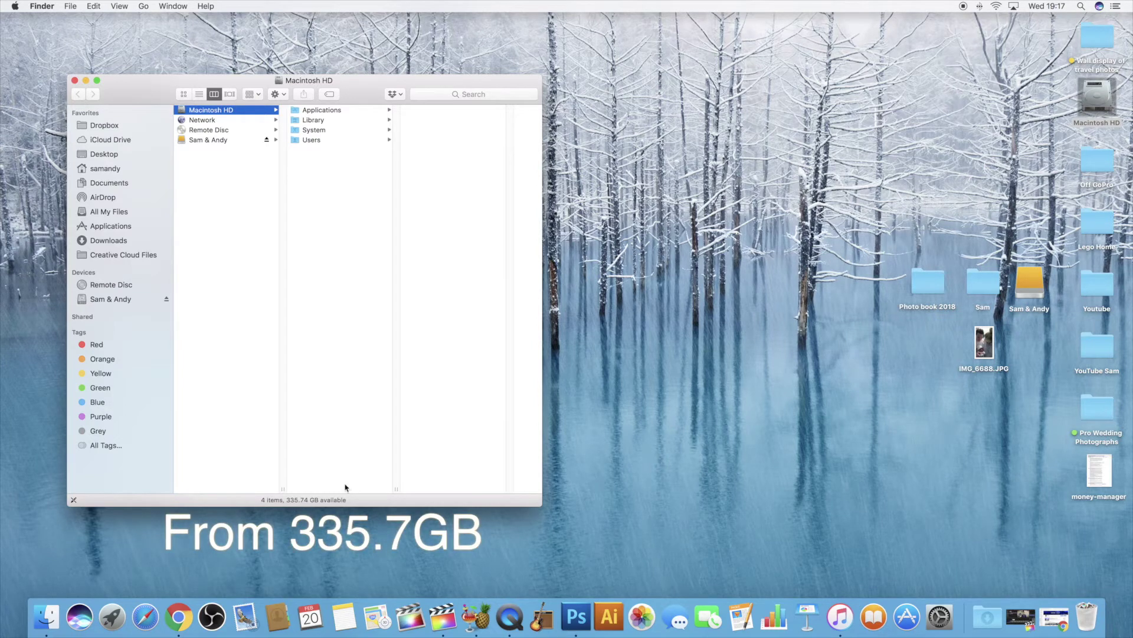
{"action": "right_click", "coordinate": [1088, 617]}
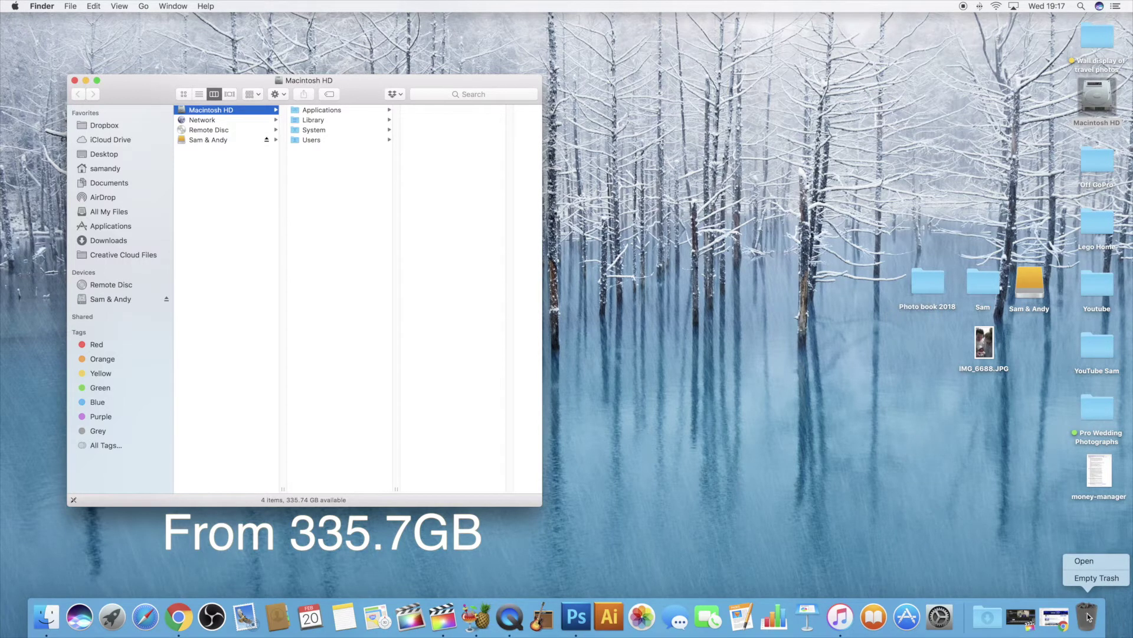
{"action": "left_click", "coordinate": [1088, 580]}
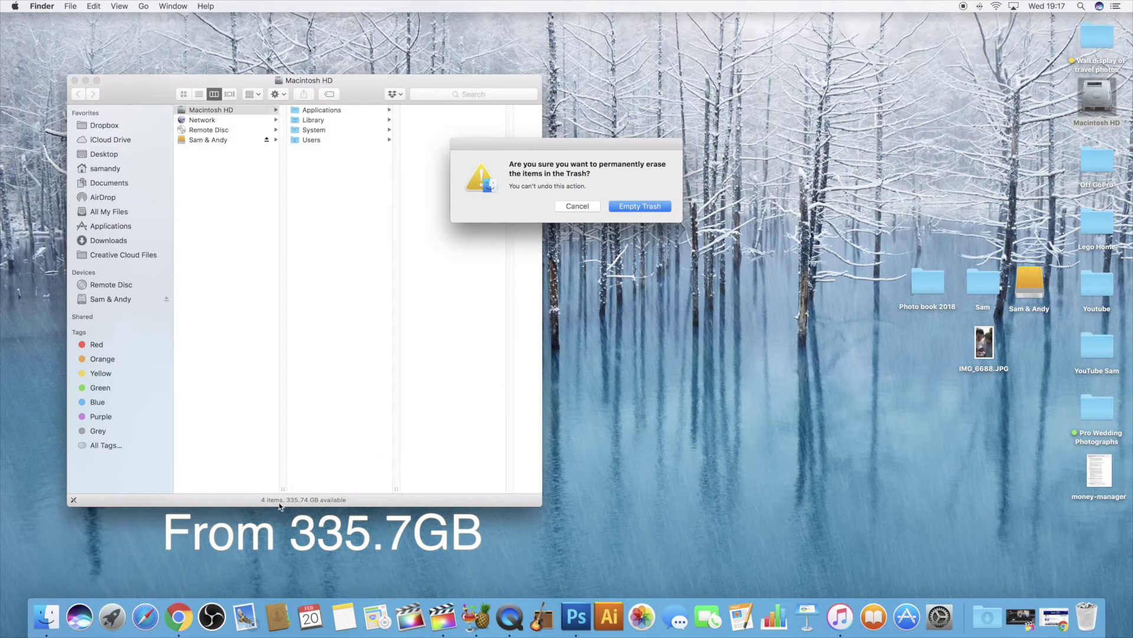
{"action": "left_click", "coordinate": [639, 207]}
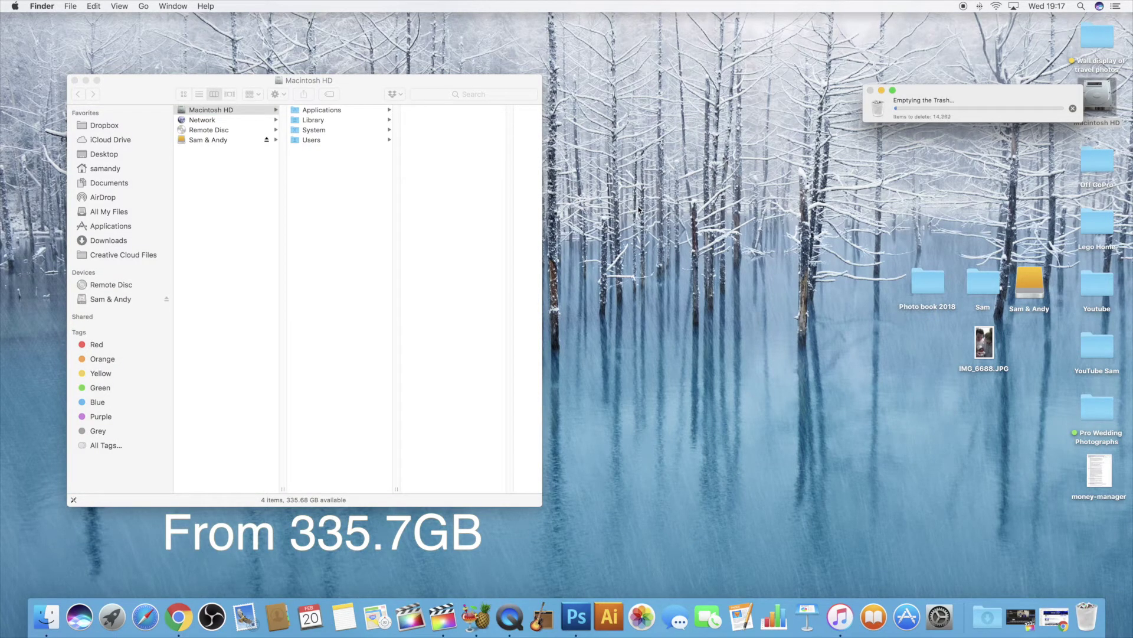
Move the Emptying the Trash progress window toward the centre while it finishes.
{"action": "left_click_drag", "start_coordinate": [966, 93], "coordinate": [711, 163]}
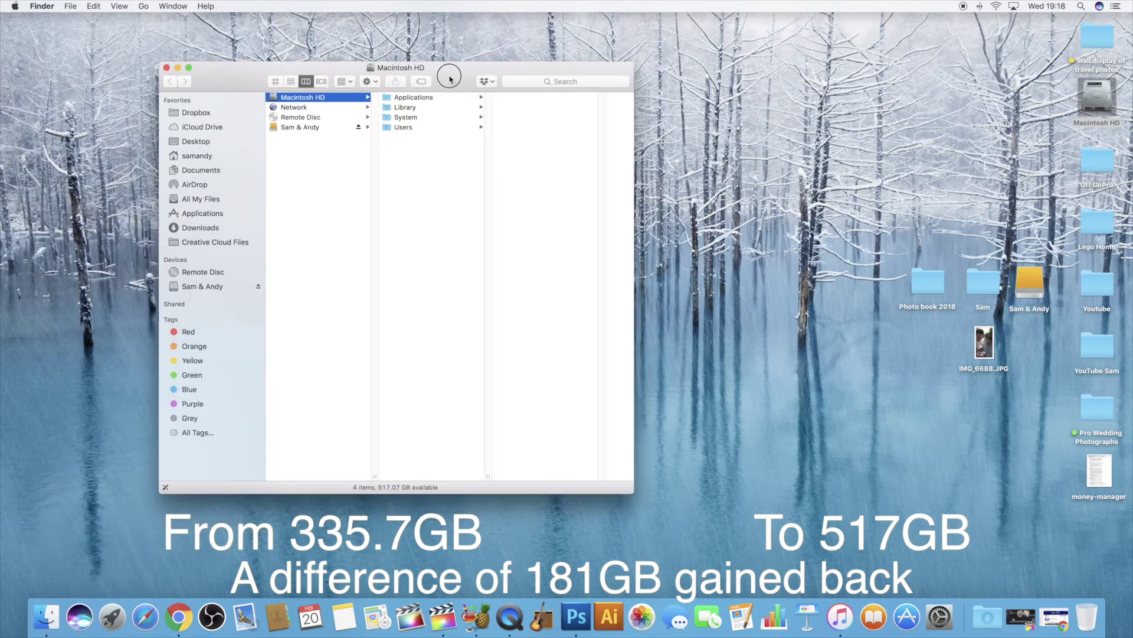
{"action": "left_click_drag", "start_coordinate": [450, 80], "coordinate": [451, 79]}
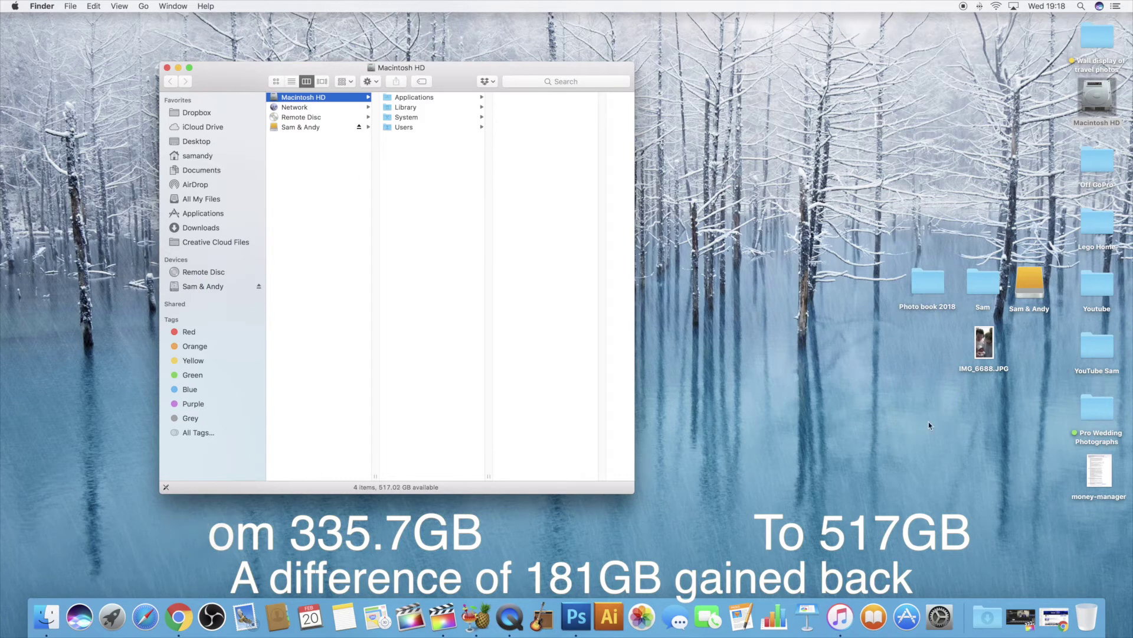
{"action": "left_click", "coordinate": [1021, 616]}
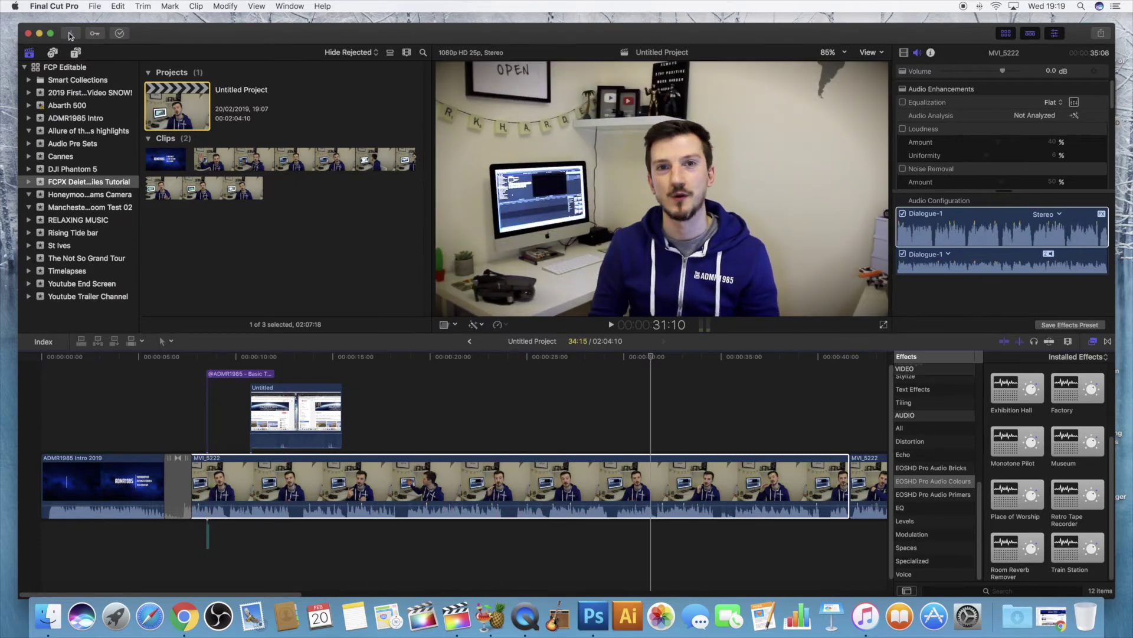
{"action": "left_click", "coordinate": [38, 34]}
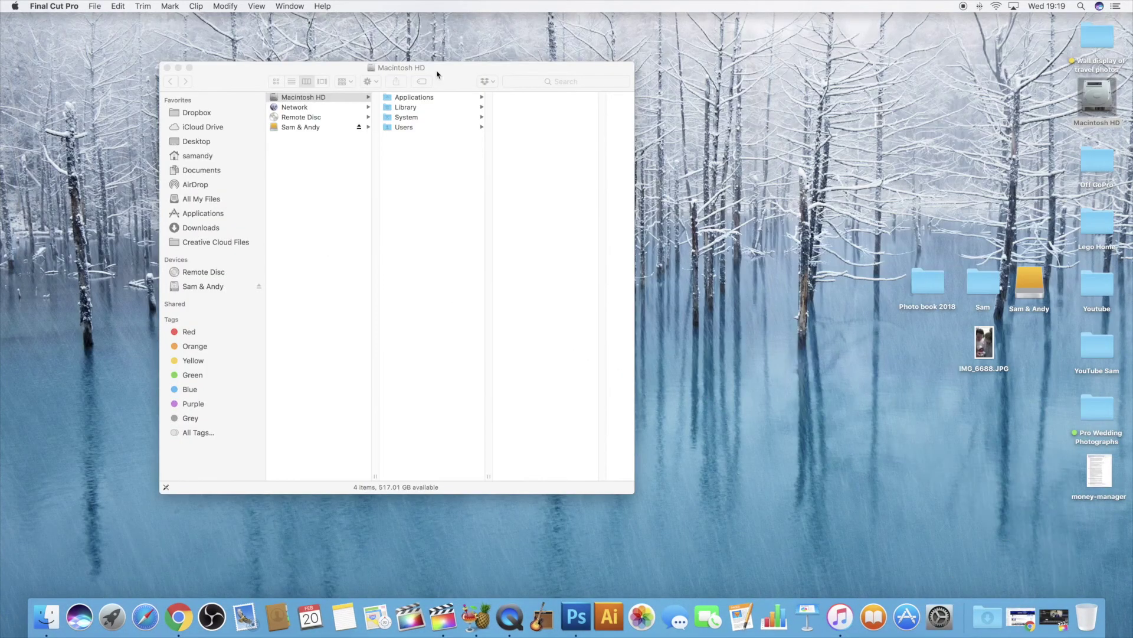